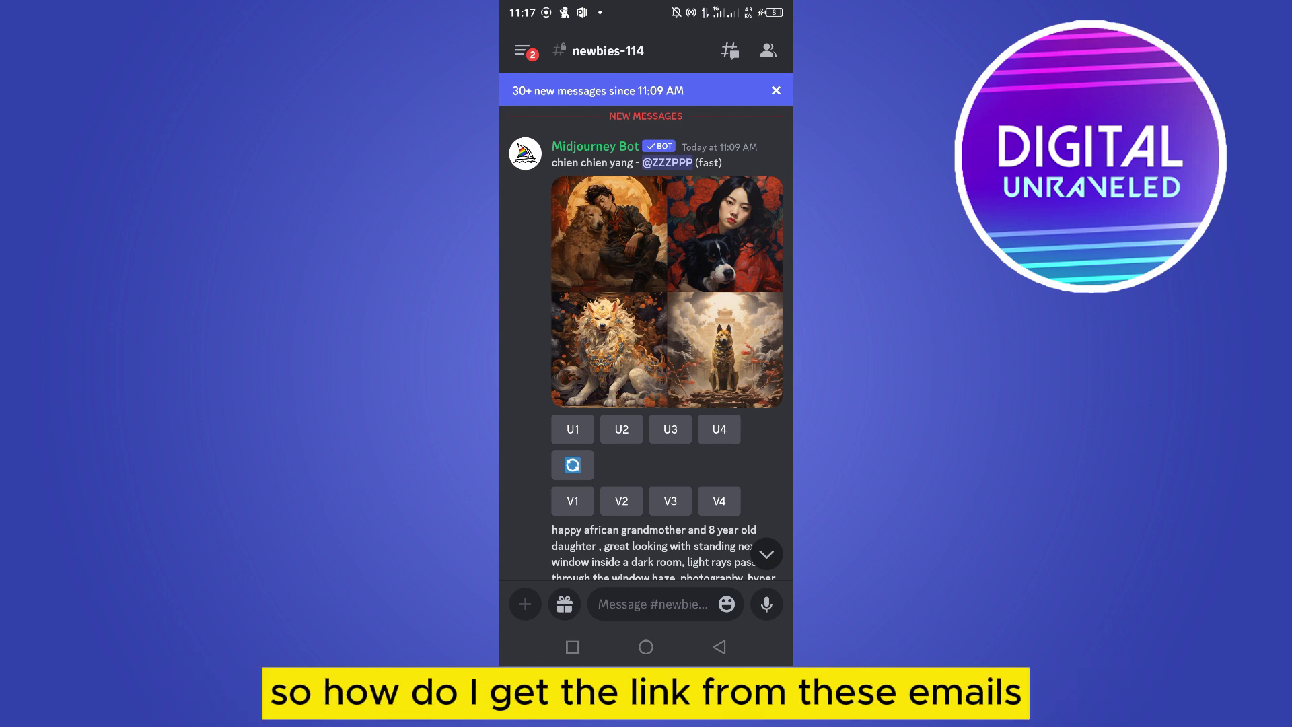
- Copy the media link of the Midjourney bot's image grid message
{"action": "left_click", "coordinate": [667, 293]}
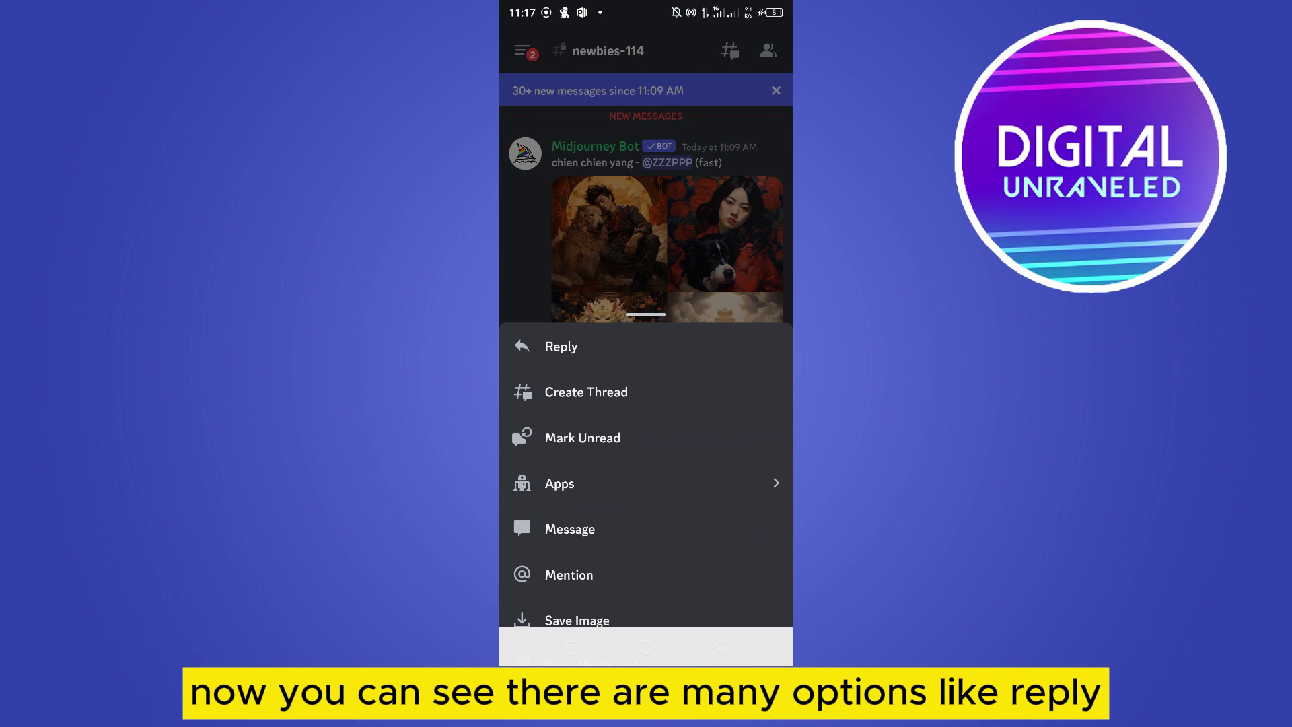
{"action": "scroll", "coordinate": [646, 484], "scroll_direction": "down", "scroll_amount": 3}
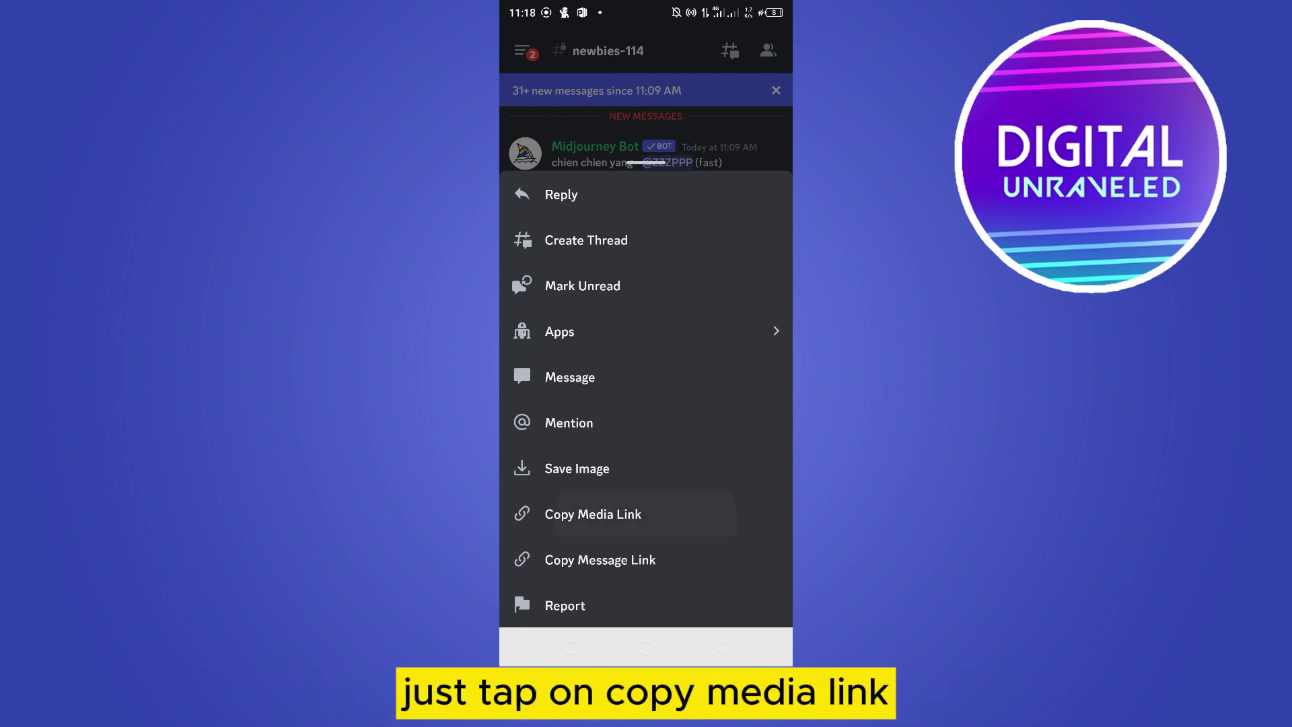
{"action": "left_click", "coordinate": [593, 513]}
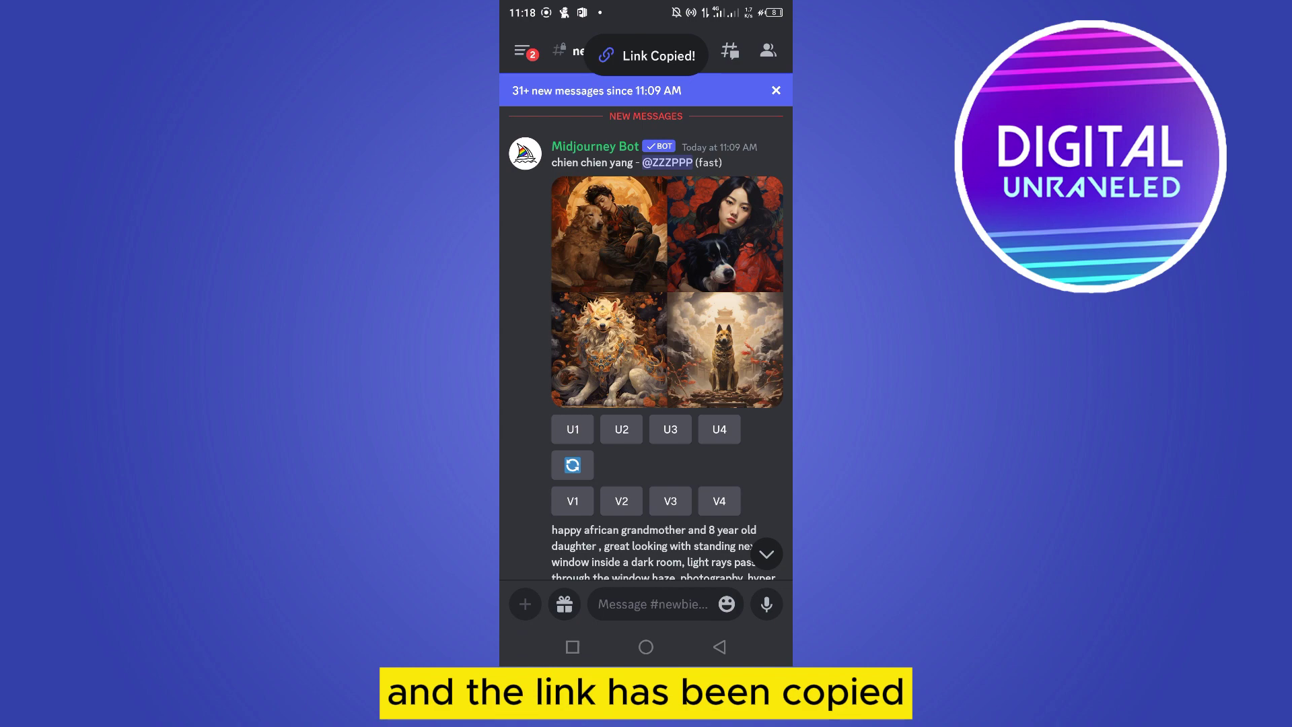
- Switch from Discord to Messenger and open the chat to share the link in
{"action": "left_click", "coordinate": [646, 648]}
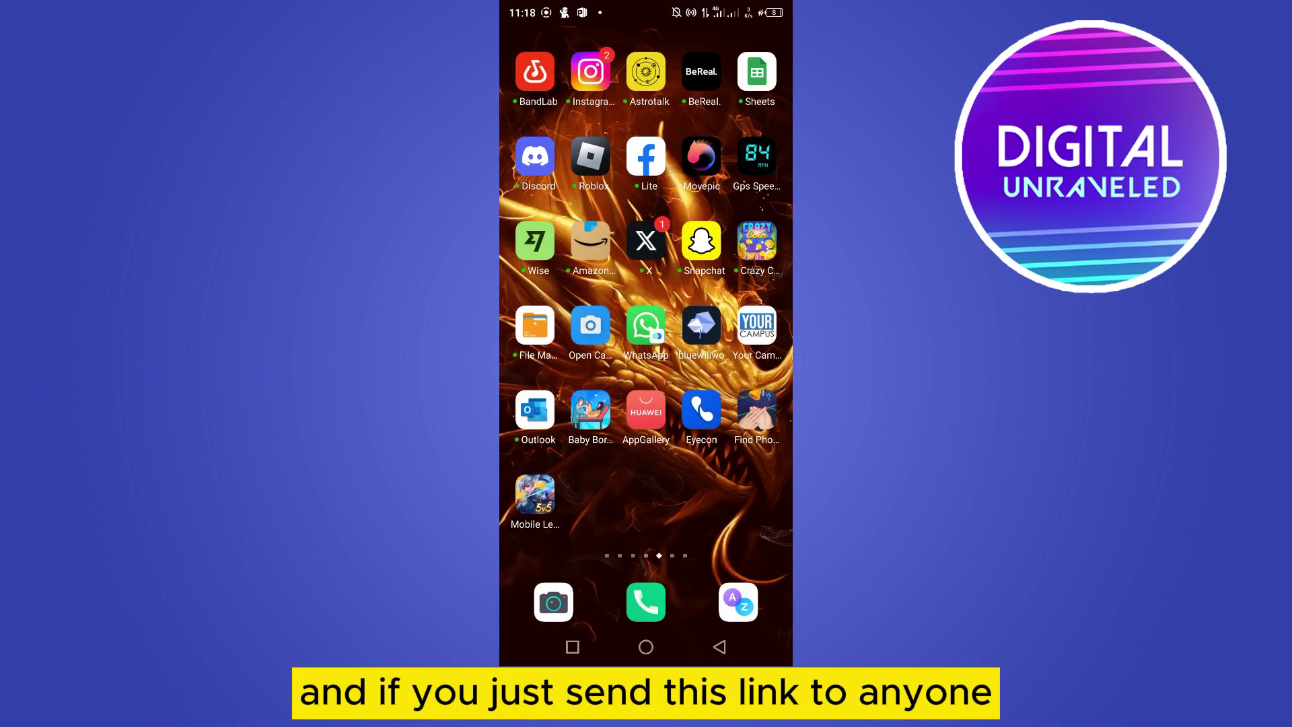
{"action": "left_click_drag", "start_coordinate": [565, 454], "coordinate": [747, 455]}
{"action": "left_click", "coordinate": [701, 417]}
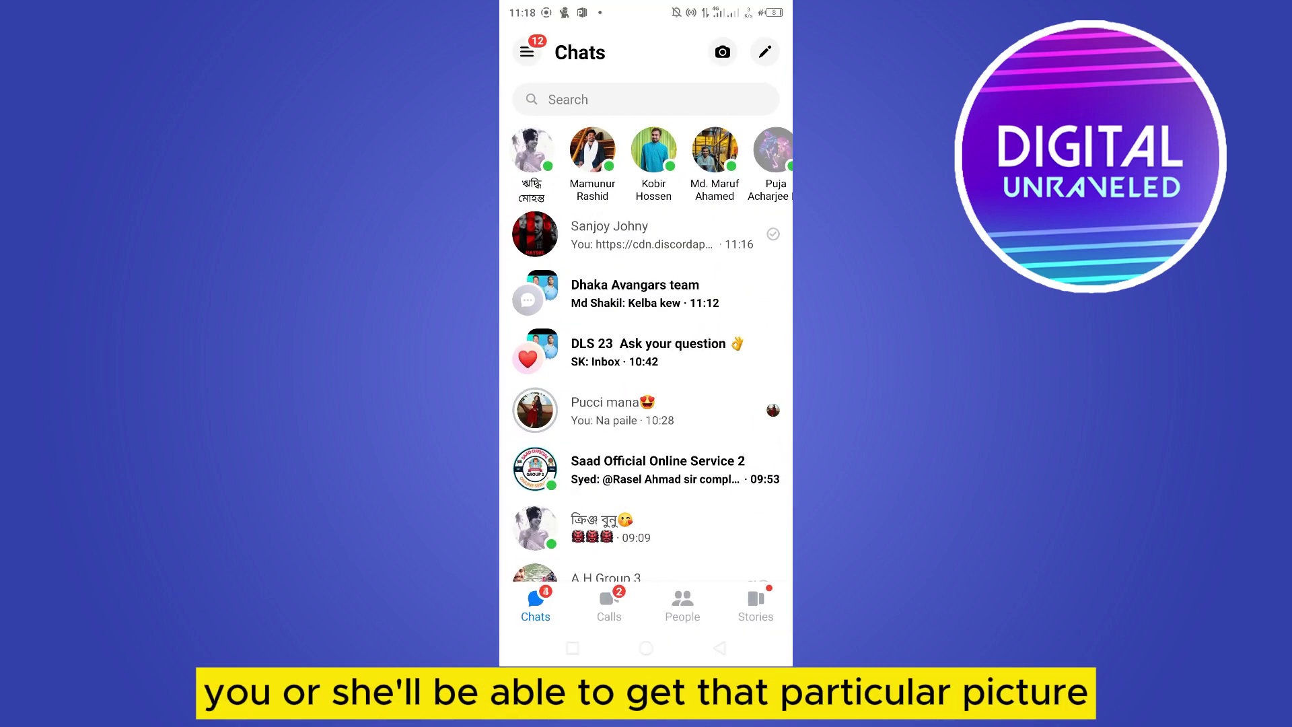
{"action": "left_click", "coordinate": [656, 234]}
- Paste the copied Discord image link into a new message and send it
{"action": "left_click", "coordinate": [646, 605]}
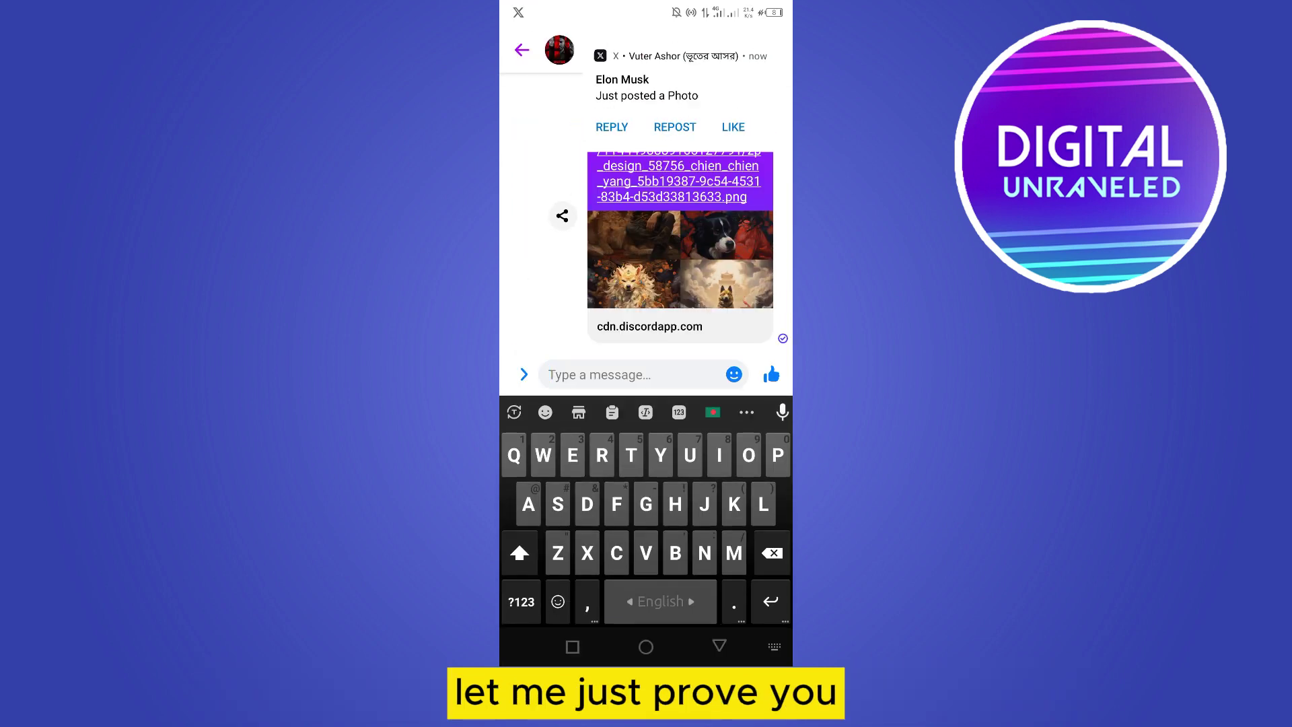
{"action": "left_click", "coordinate": [645, 552]}
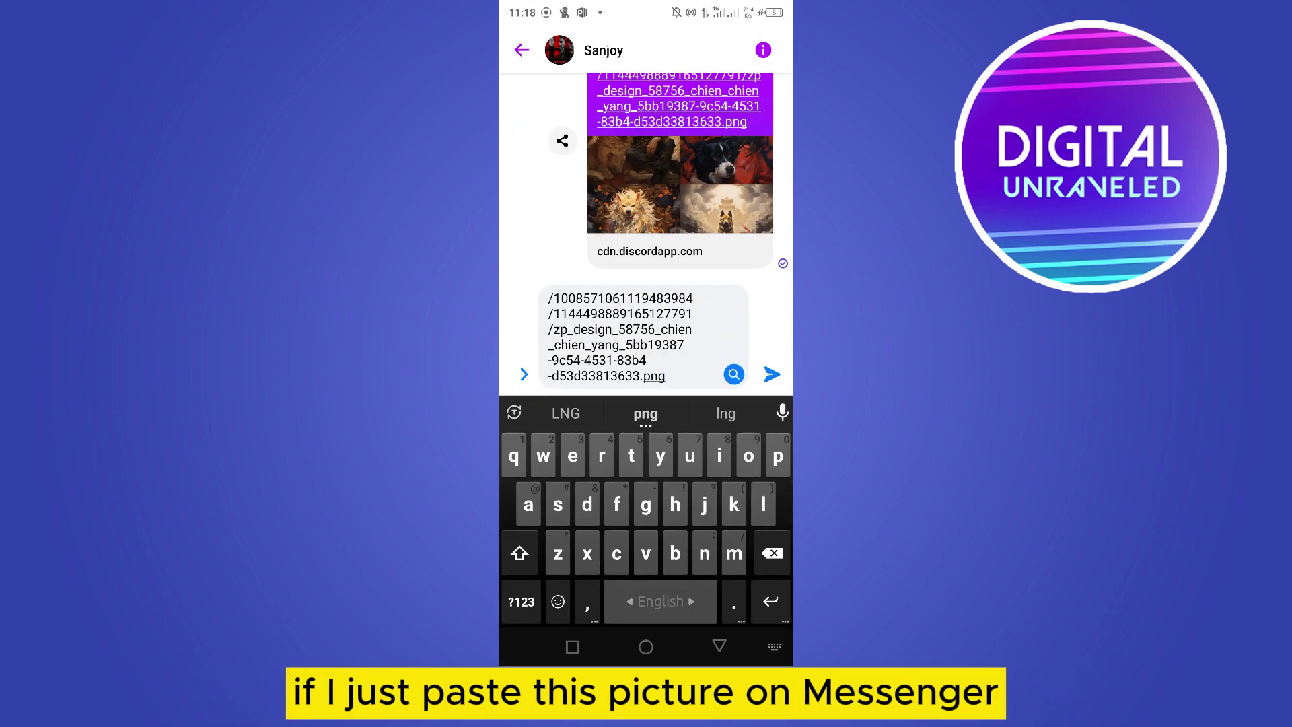
{"action": "left_click", "coordinate": [772, 375]}
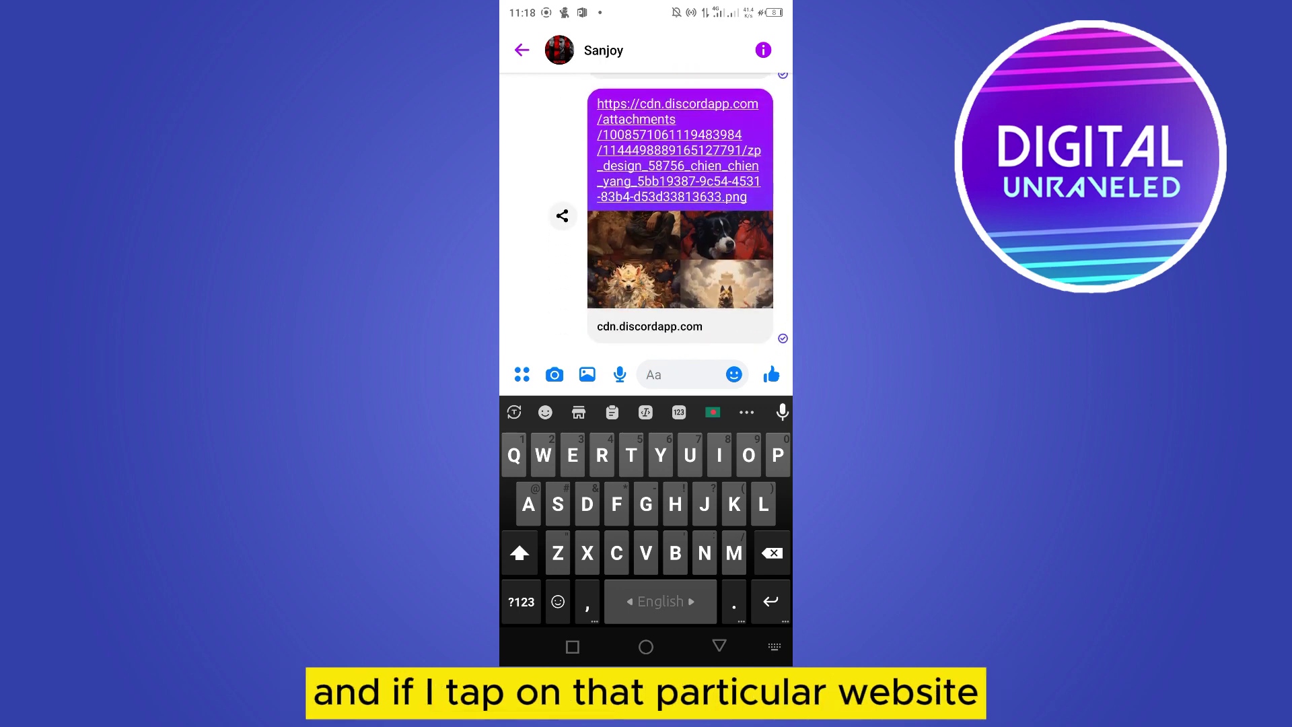
- Open the sent cdn.discordapp.com link from the Messenger chat in the browser
{"action": "left_click", "coordinate": [679, 122]}
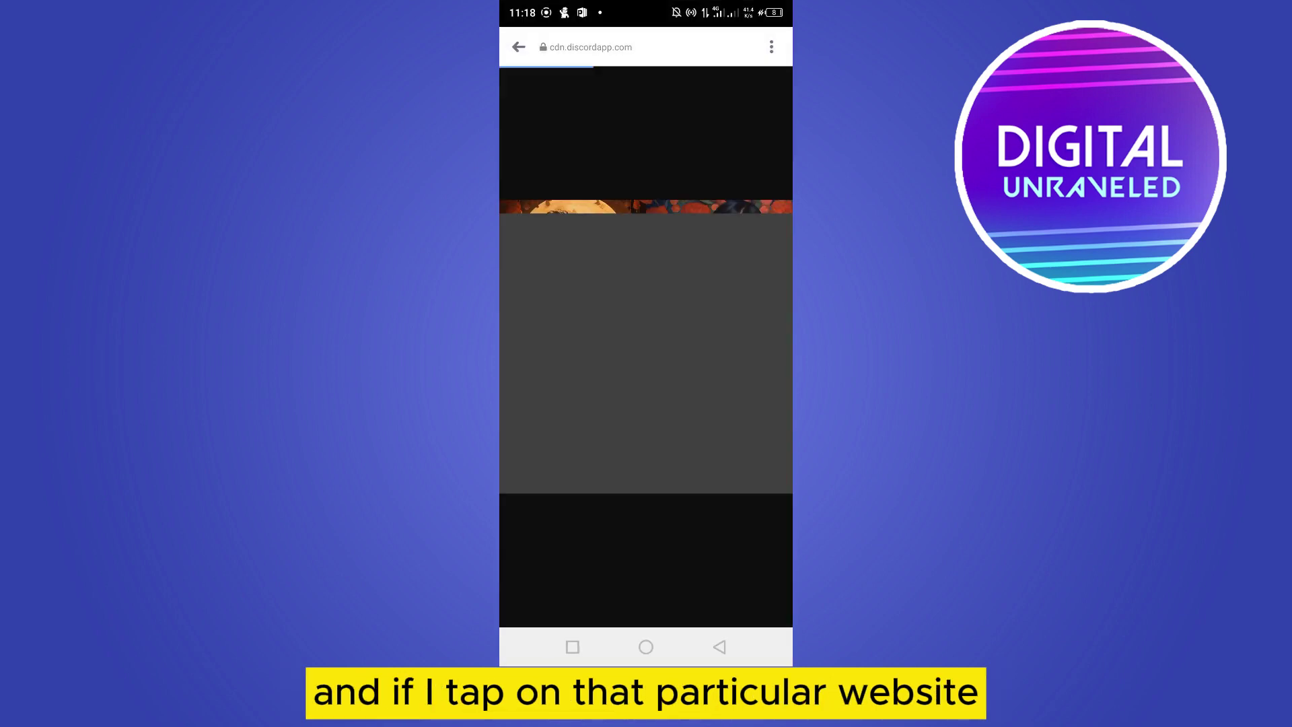